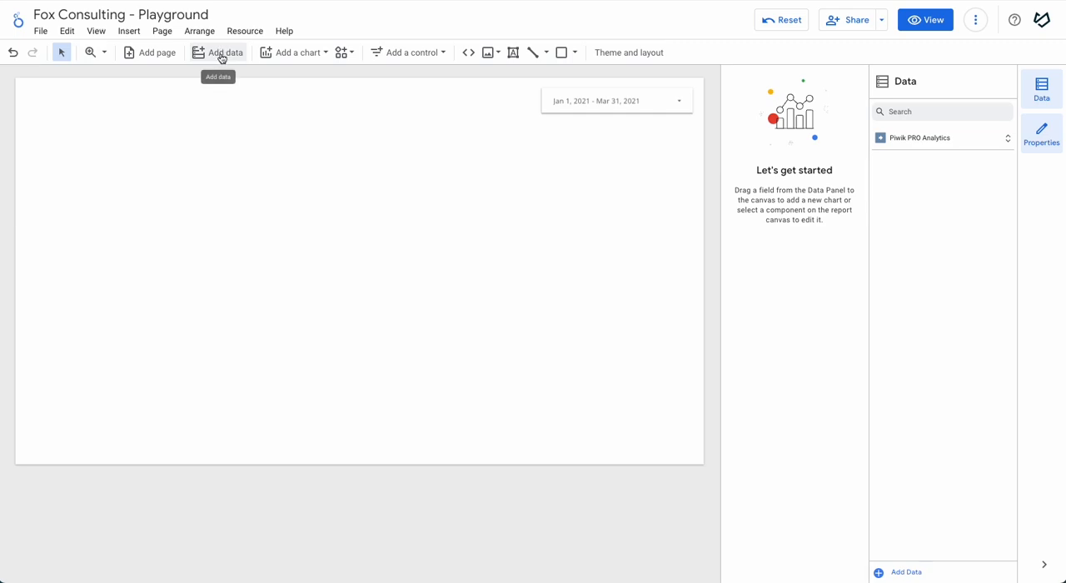
Step: Start adding data to the report, search the connectors for "piwik" and choose the Piwik PRO Analytics connector by Piwik PRO
click(223, 57)
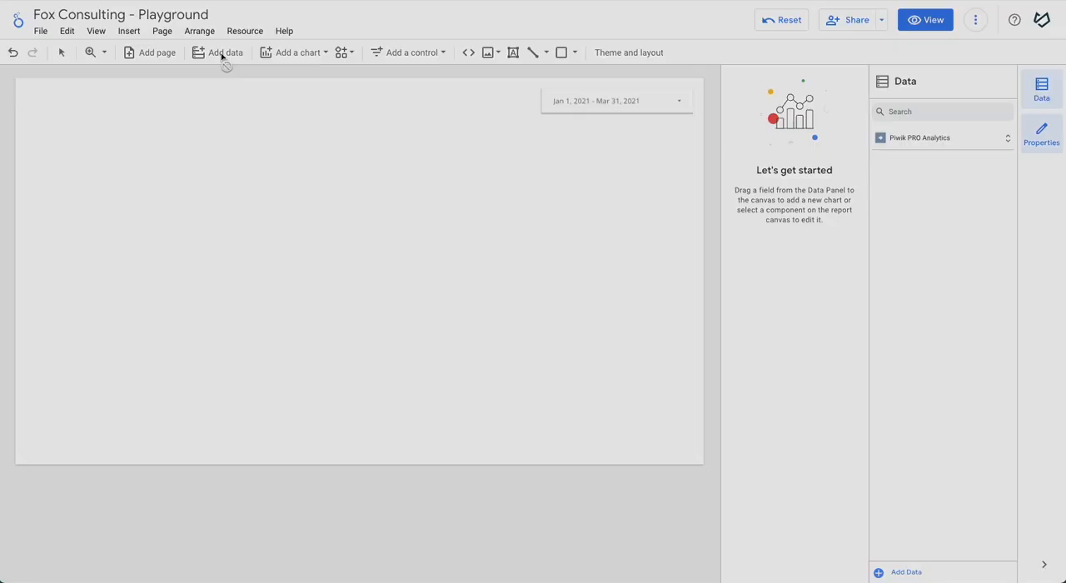
click(160, 243)
text(piwik)
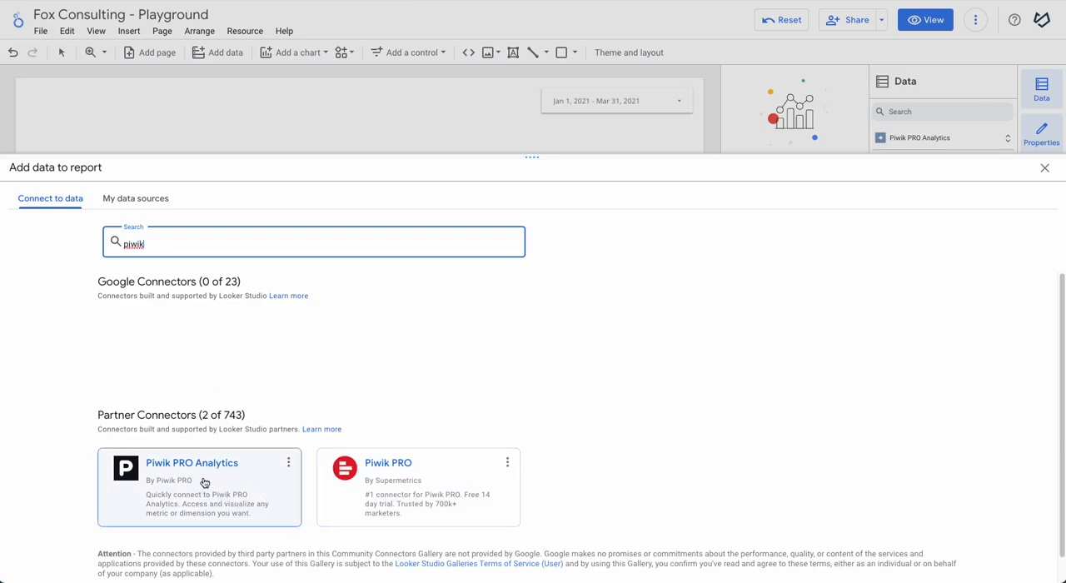
scroll(200, 483, down, 1)
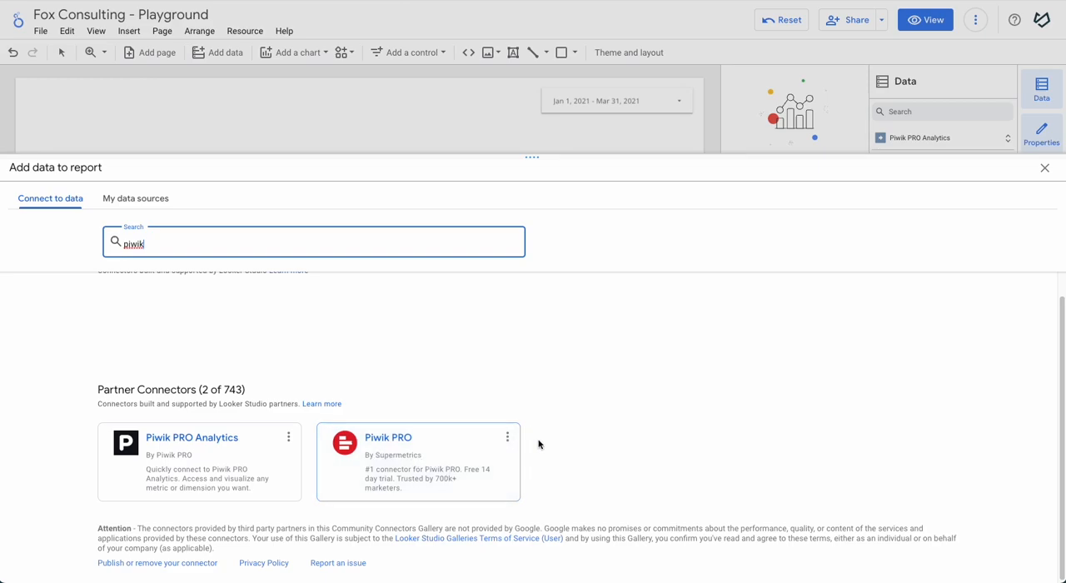
click(183, 446)
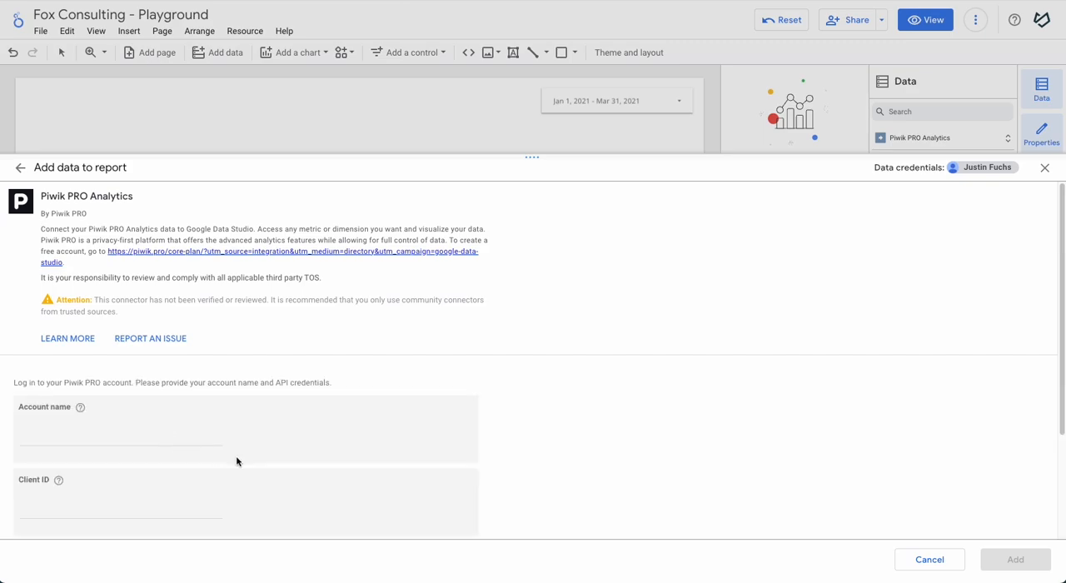
Step: Enter the Piwik PRO account name in the connector's login form
scroll(240, 429, down, 3)
click(57, 287)
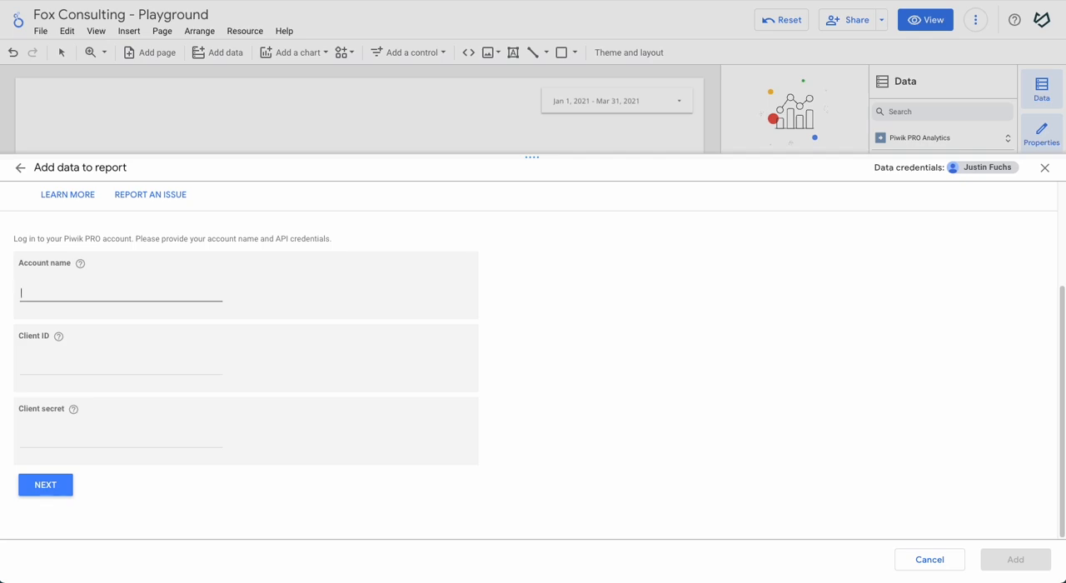
click(279, 1)
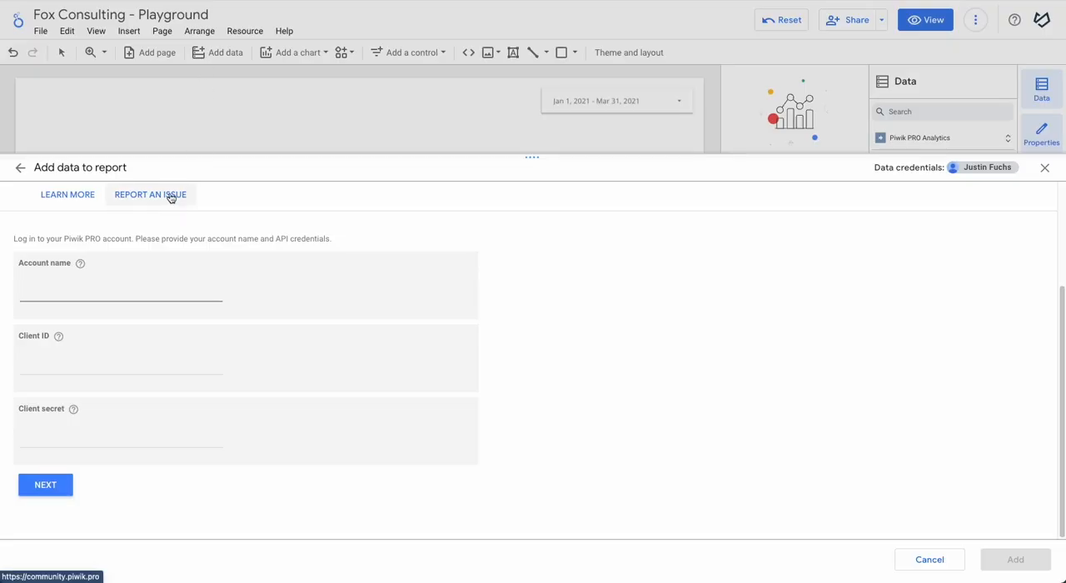
text(foxgr)
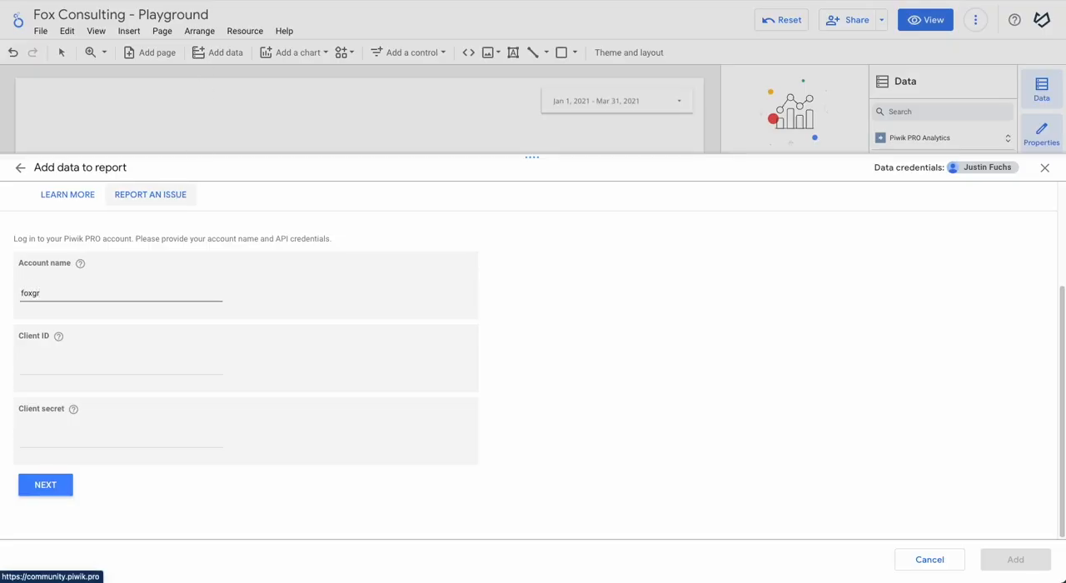
Step: Switch to Piwik PRO and open the API keys page of the user profile
click(48, 440)
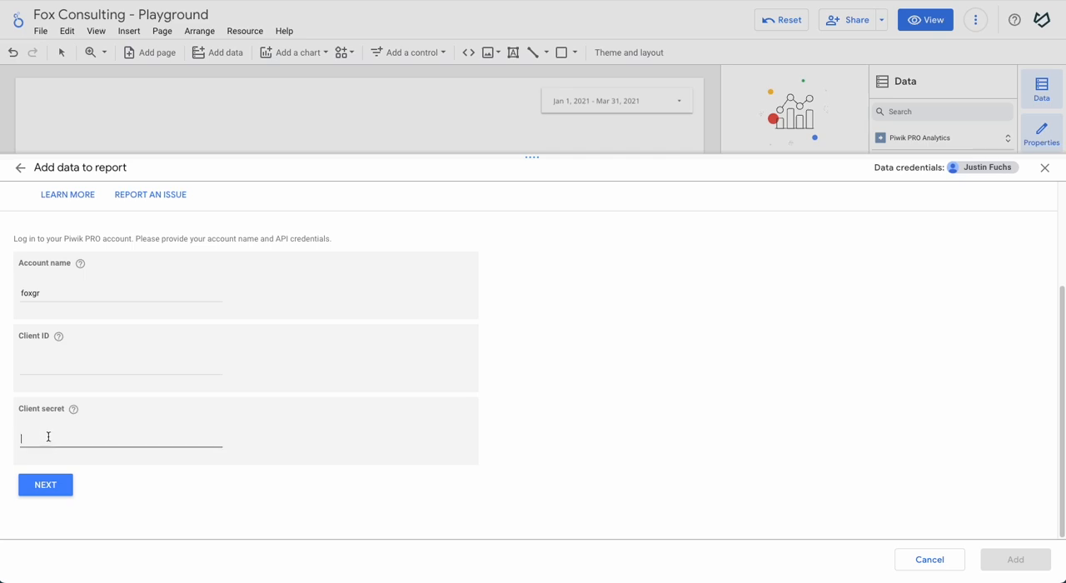
click(49, 369)
key(ctrl+Tab)
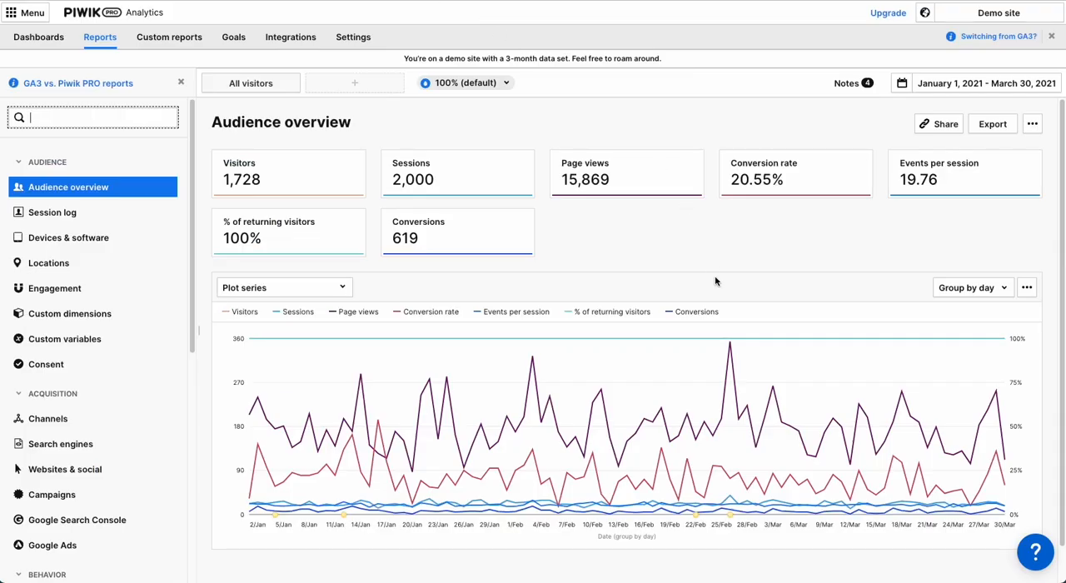
click(20, 13)
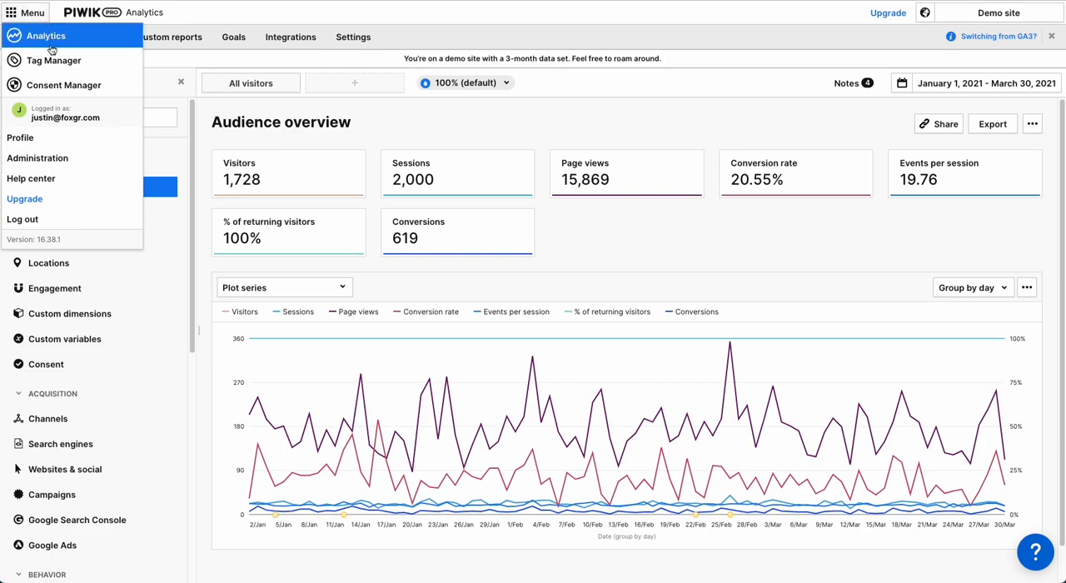
click(42, 140)
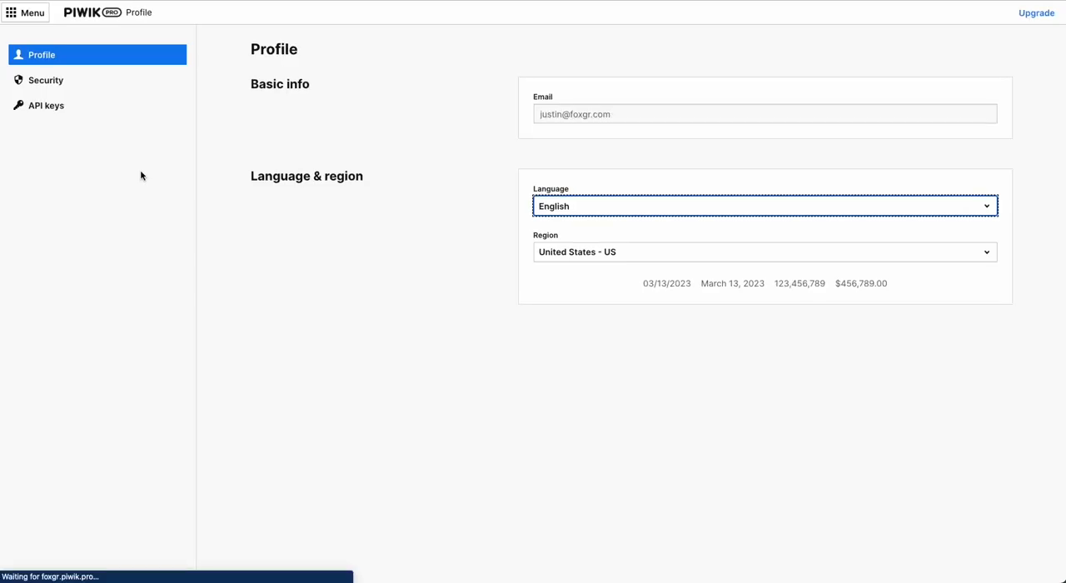
click(53, 112)
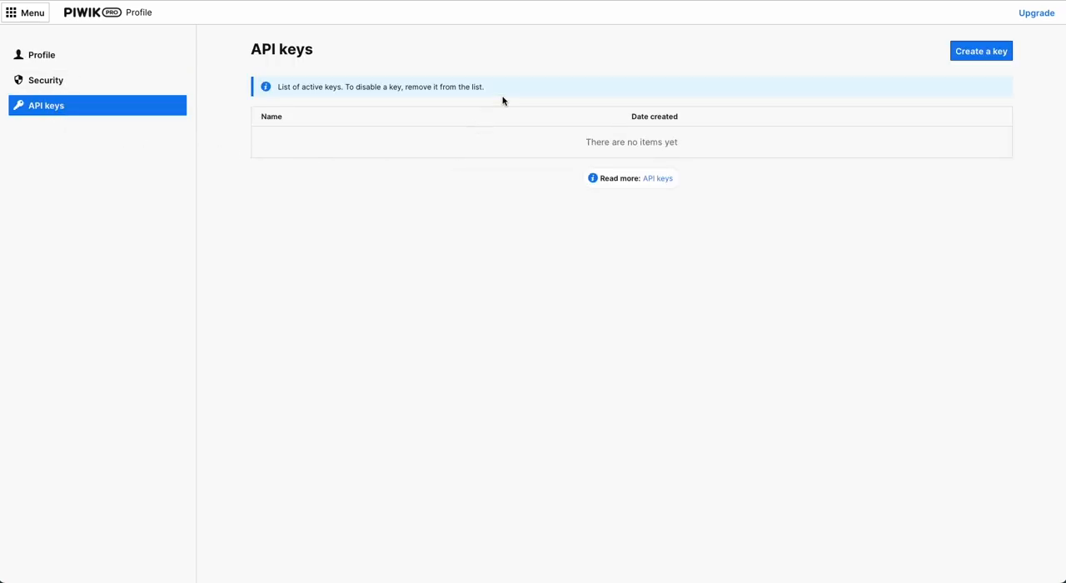
Step: Create a new API key named "Looker Studio"
click(992, 51)
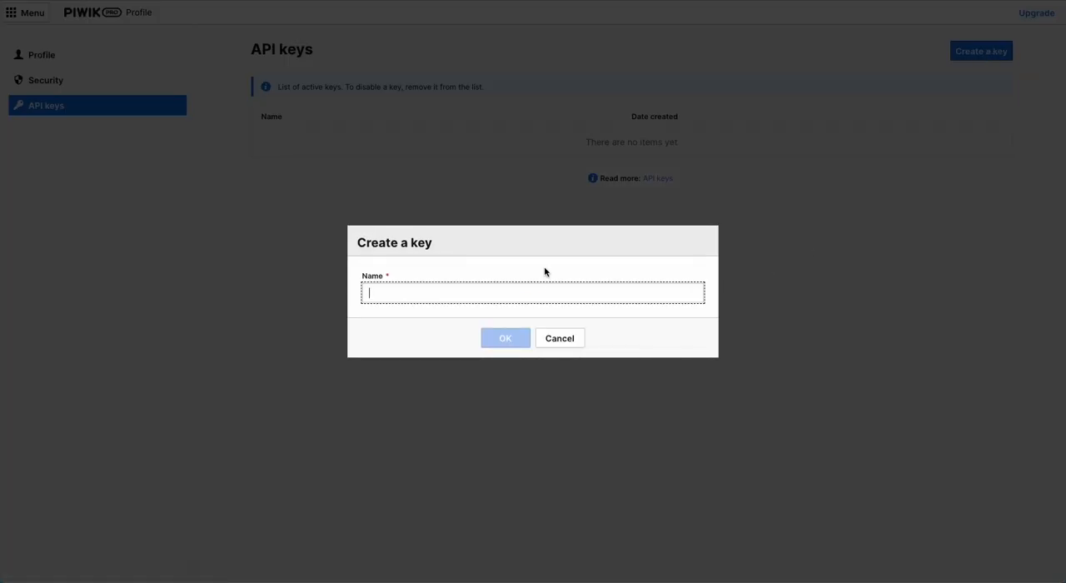
text(Looker Studio)
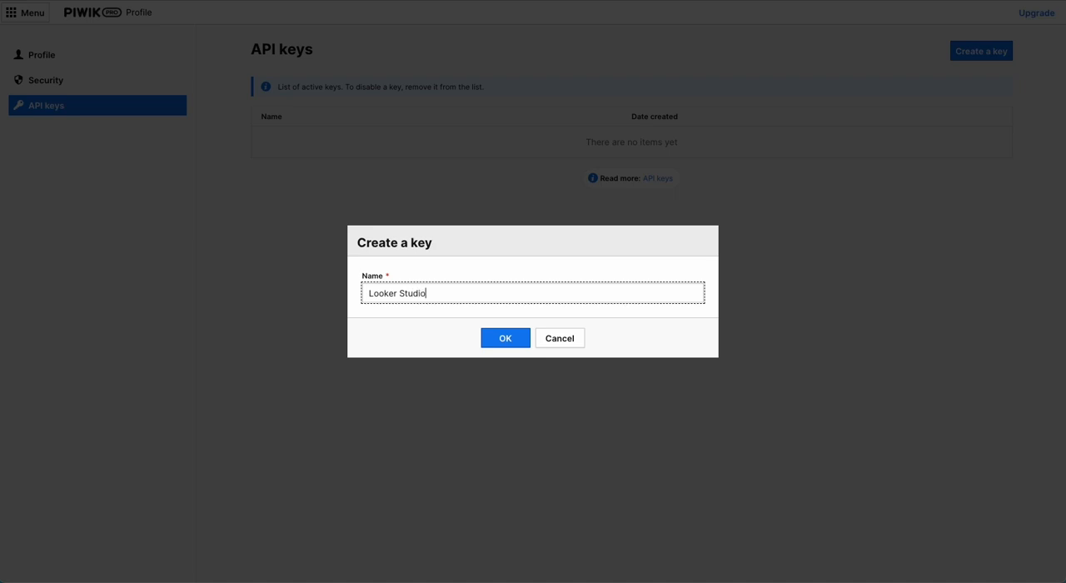
click(505, 338)
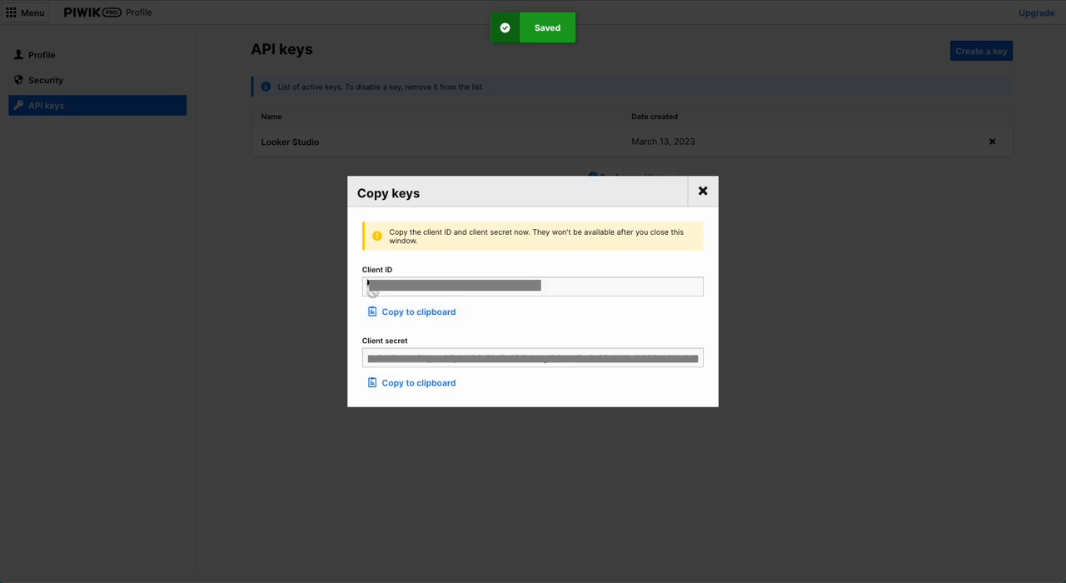
Step: Copy the new key's client ID and client secret into the matching connector fields in Looker Studio and submit the credentials
click(426, 312)
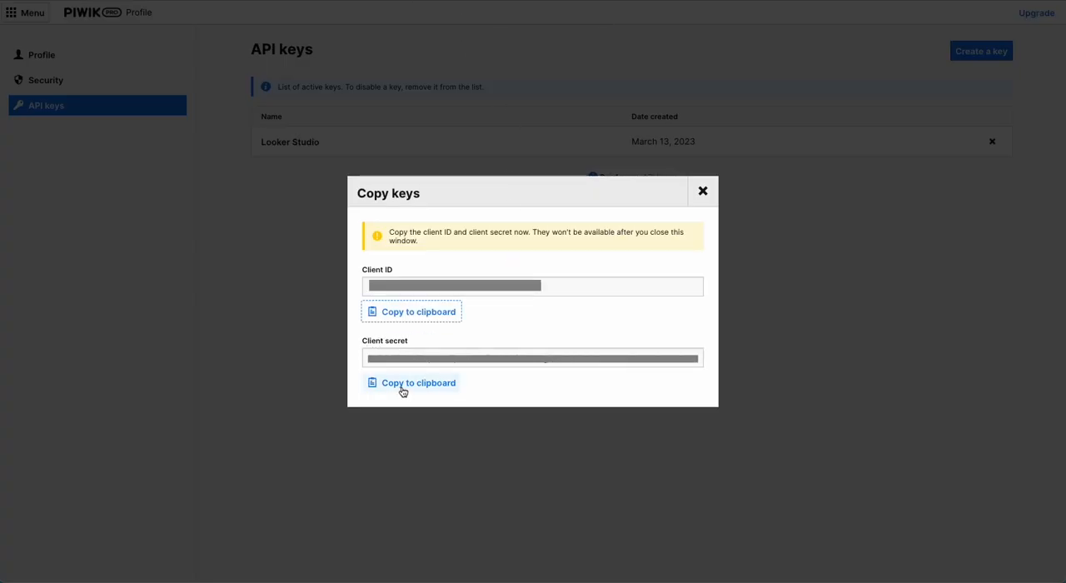
click(405, 388)
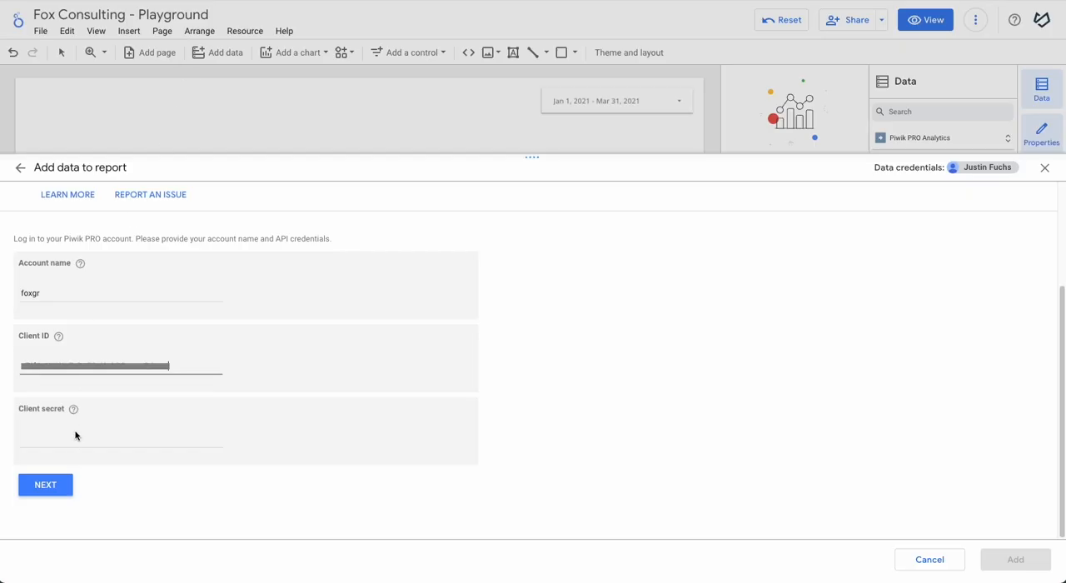
click(69, 441)
key(ctrl+v)
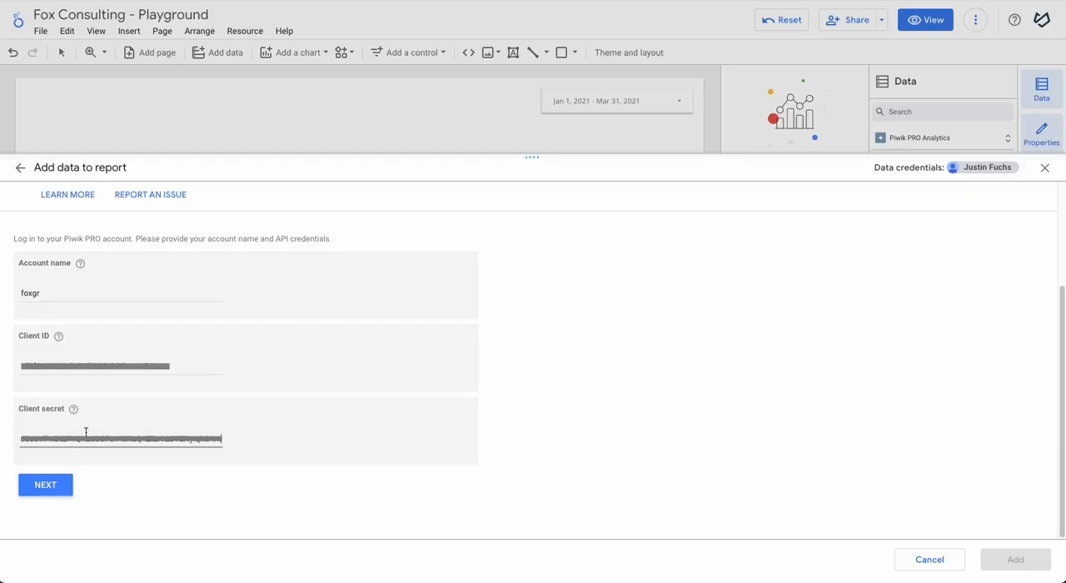
click(55, 492)
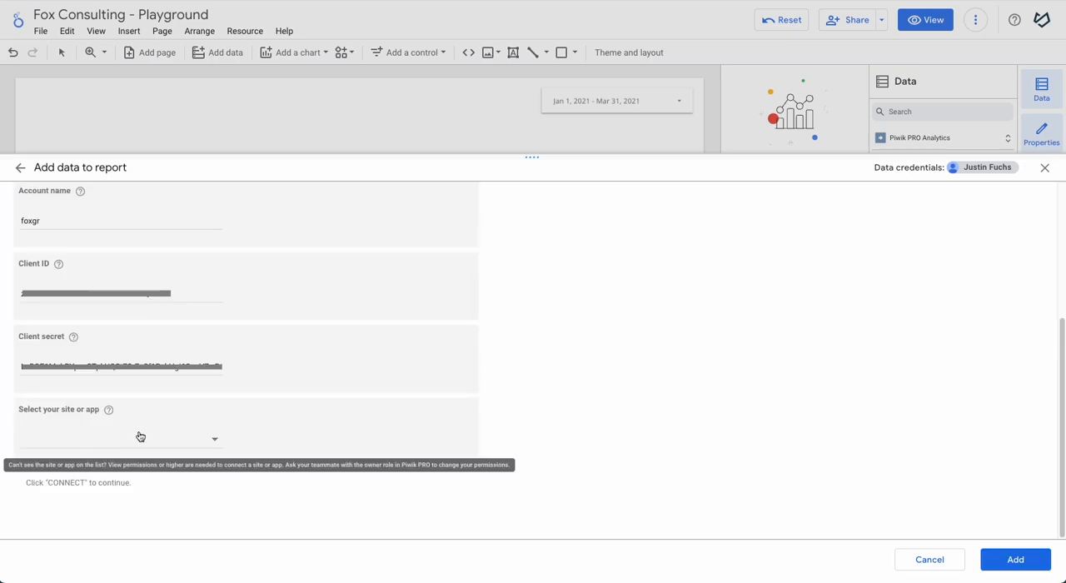
Step: Select Demo site as the site or app and add the Piwik PRO data source to the report
click(194, 440)
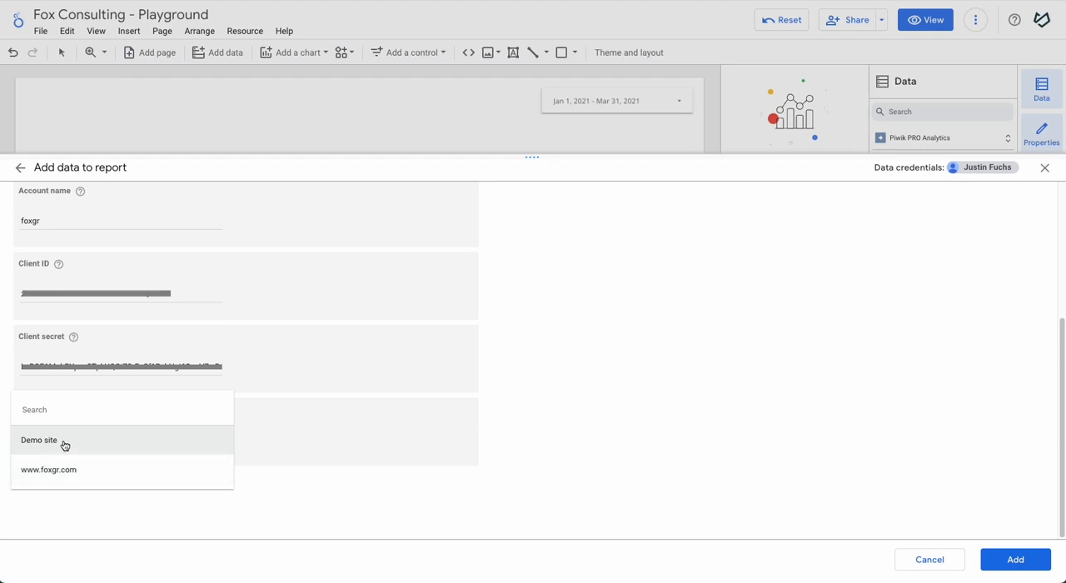
click(111, 454)
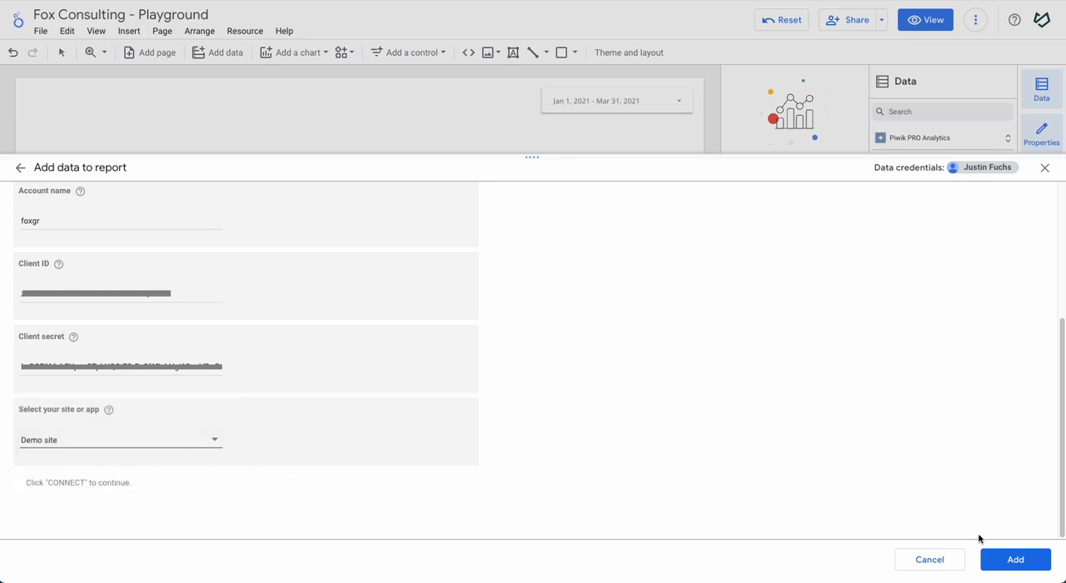
click(1033, 561)
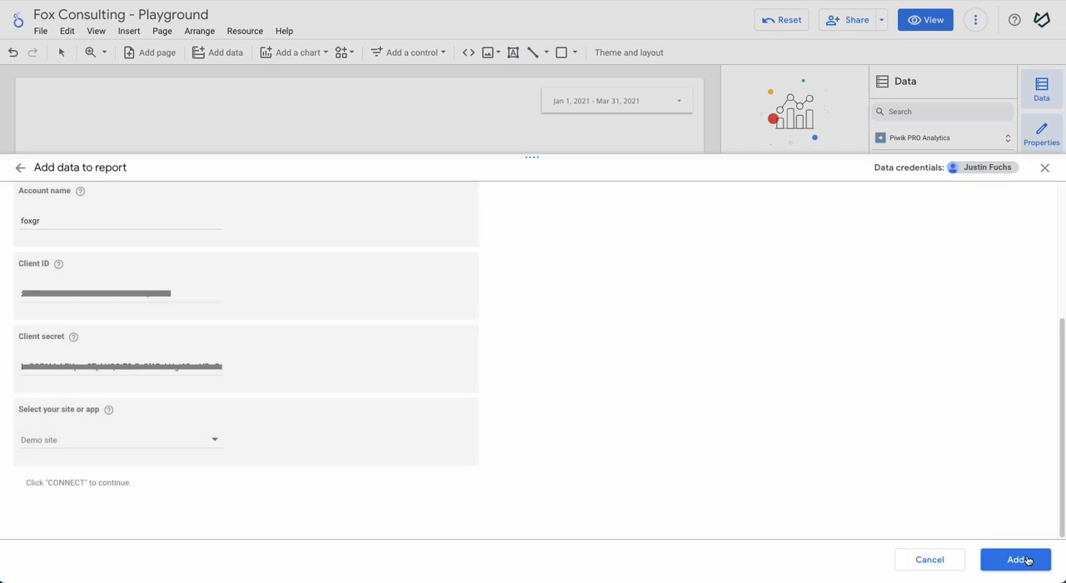
click(1018, 560)
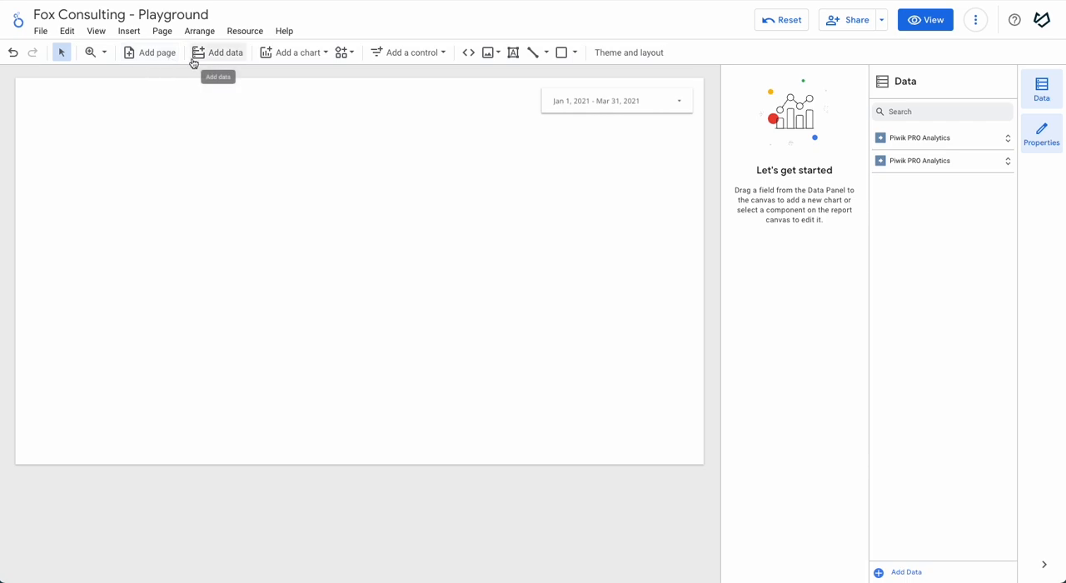
Step: Insert a plain table chart covering the upper-left part of the report page and look through its rows
click(287, 53)
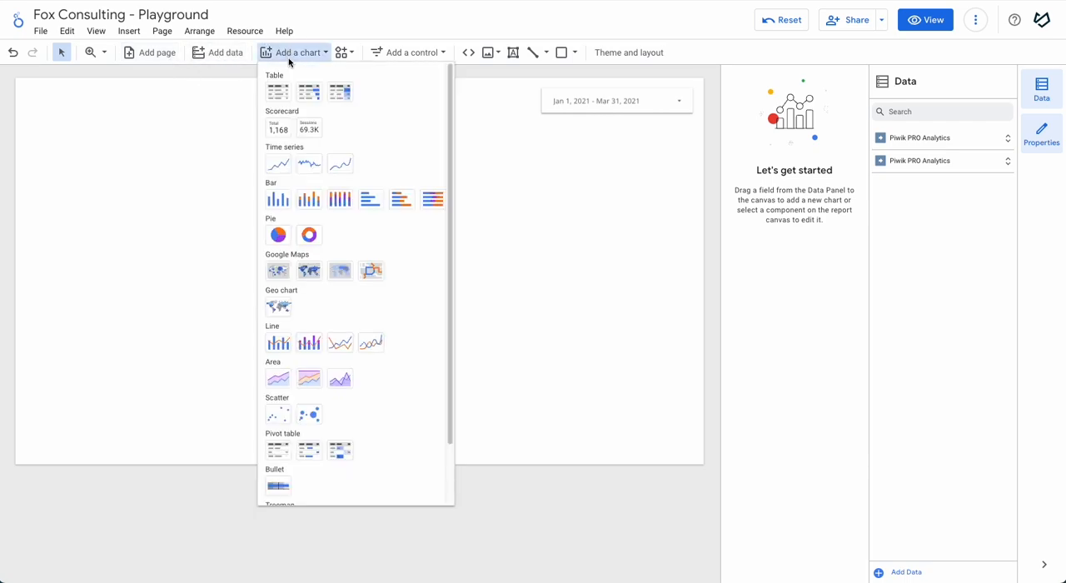
click(278, 90)
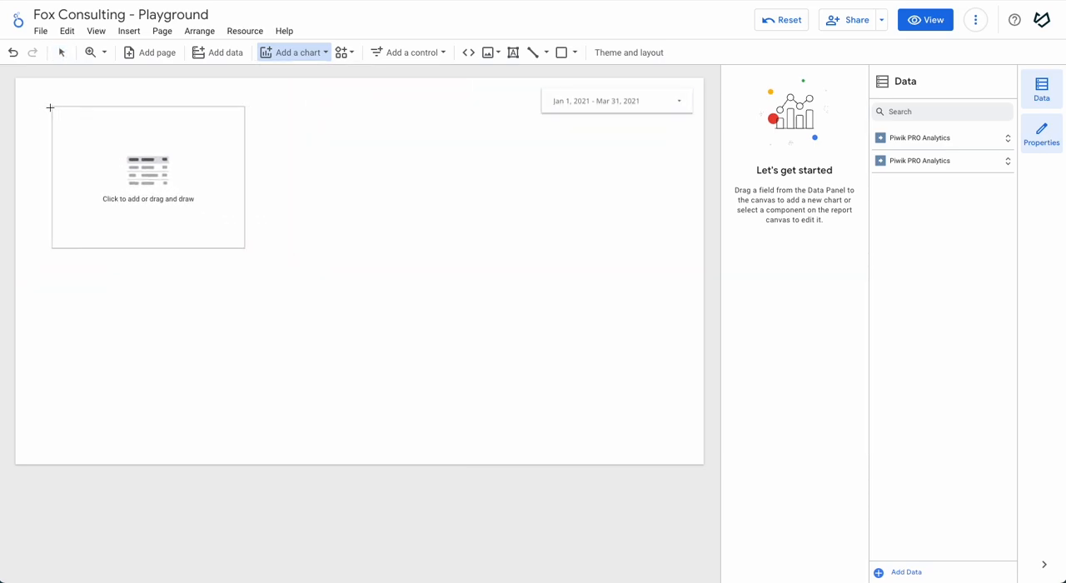
drag(37, 109, 407, 352)
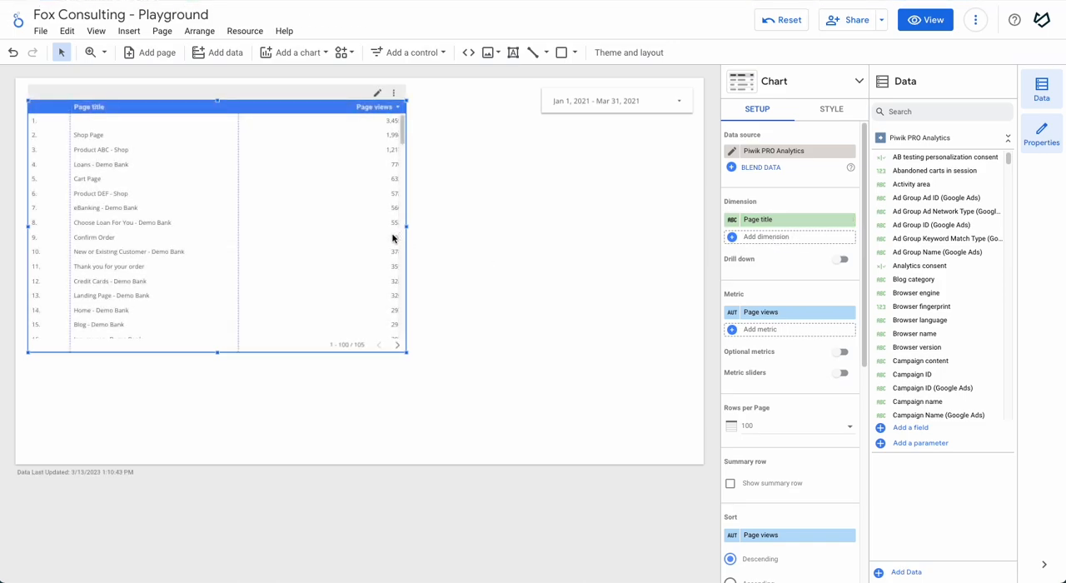
scroll(143, 239, down, 1)
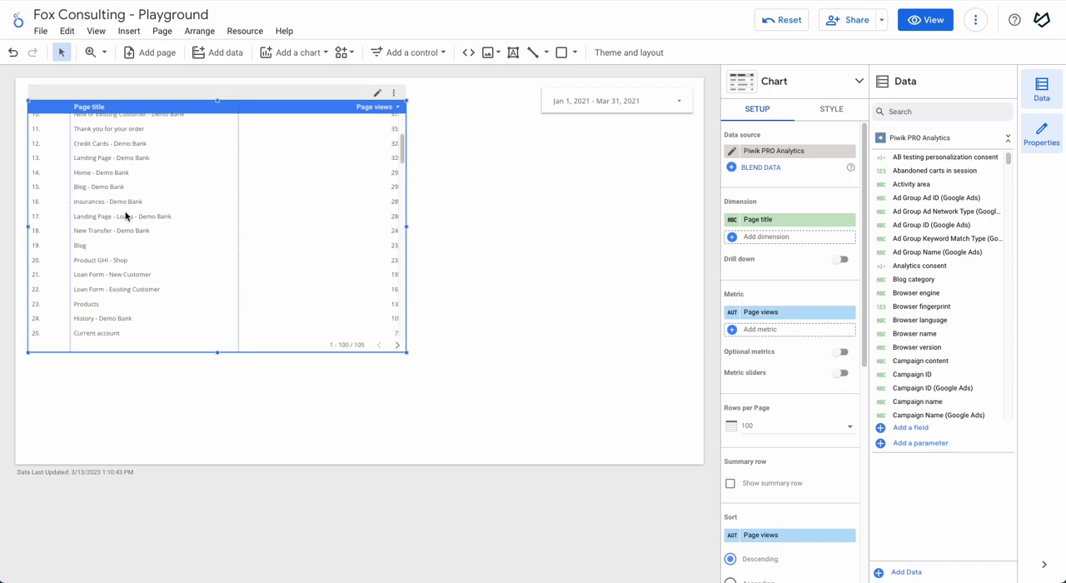
scroll(127, 216, down, 3)
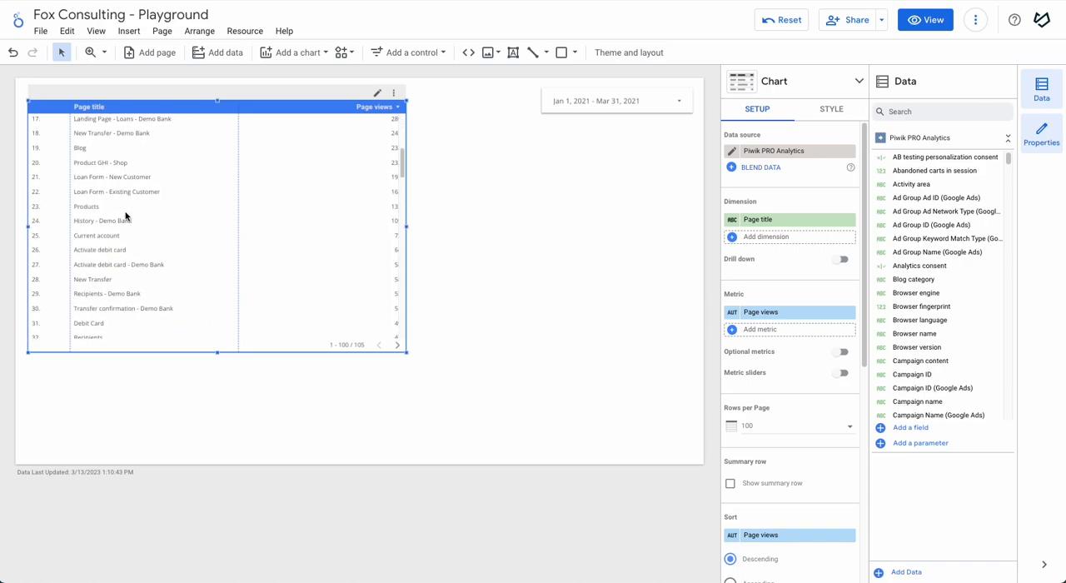
scroll(162, 233, up, 5)
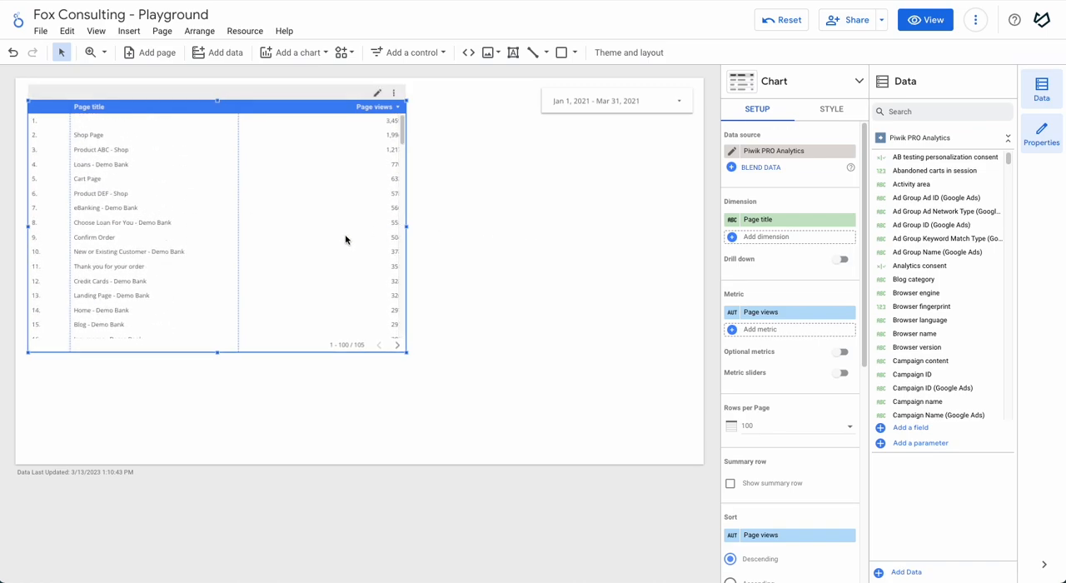
Step: Place a copy of the table to the right of the original and narrow it to fit beside it
drag(207, 219, 498, 249)
drag(319, 385, 419, 360)
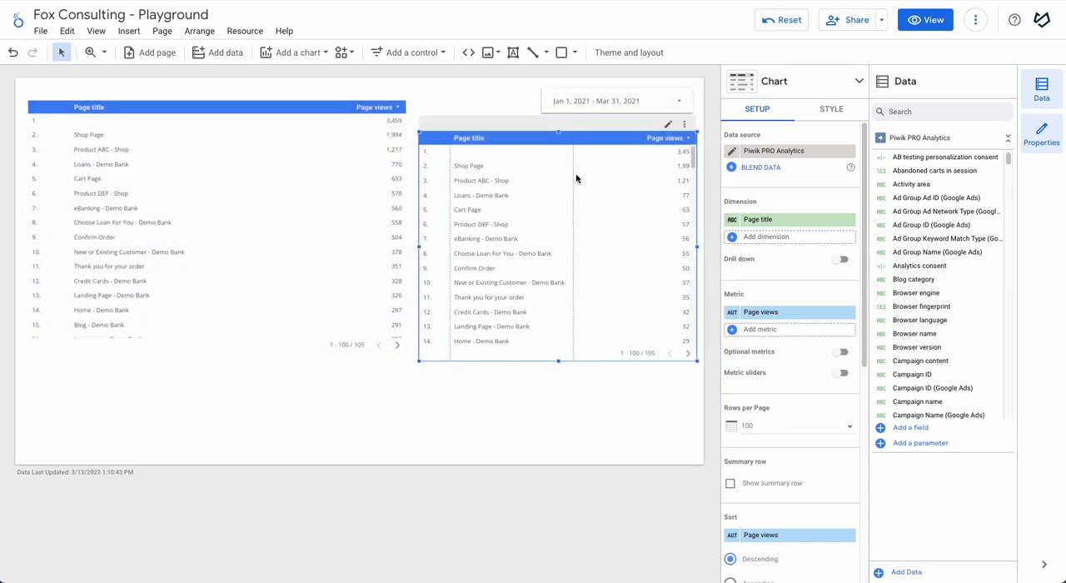
Step: Change the copied table into a smoothed time series chart and remove its Page title breakdown dimension
click(783, 81)
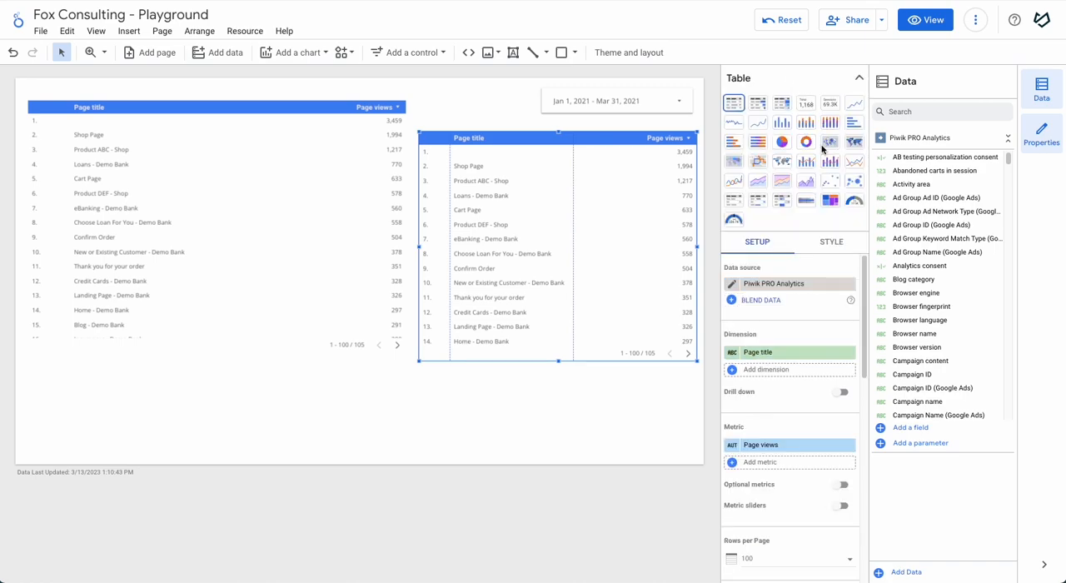
click(758, 123)
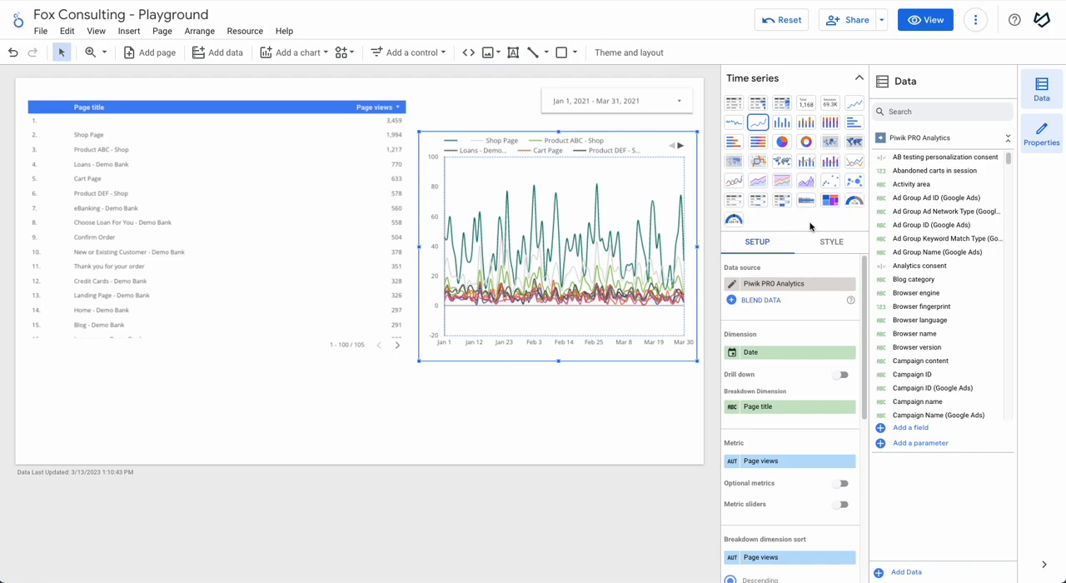
click(850, 406)
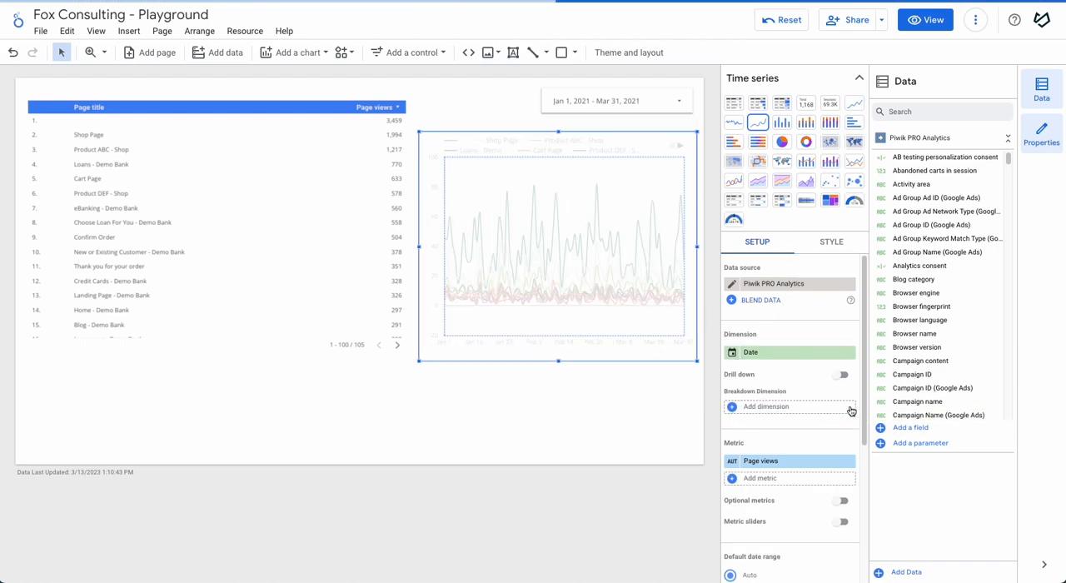